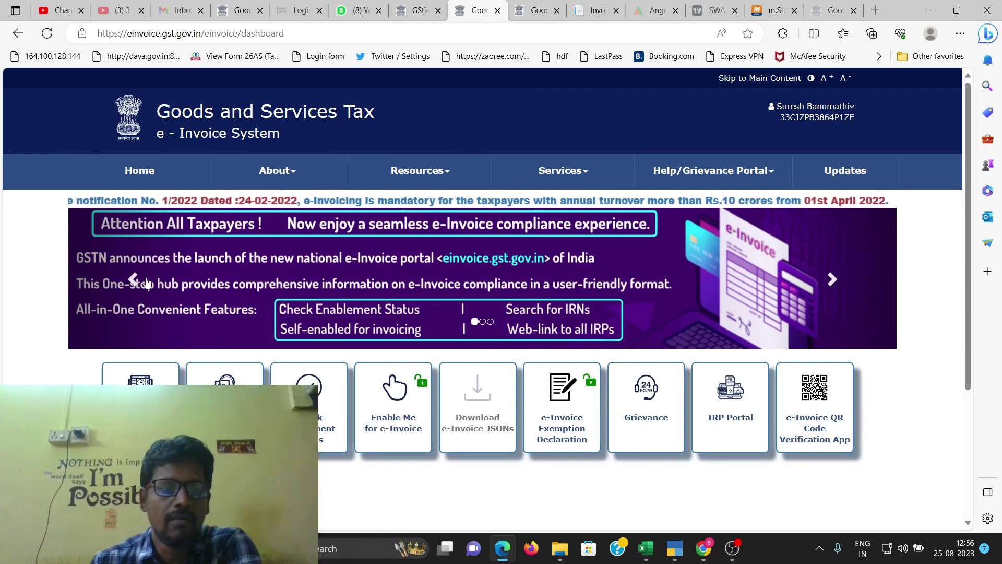
Show the last login time of 25/08/2023 12:47 IST, then bring up the e-Invoice Enablement Status page.
left_click(133, 282)
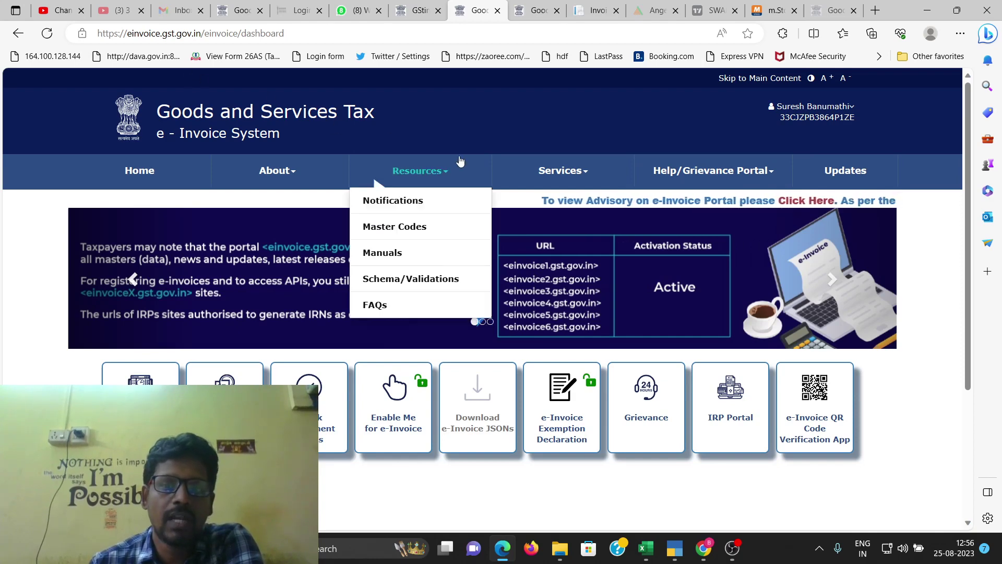
mouse_move(561, 173)
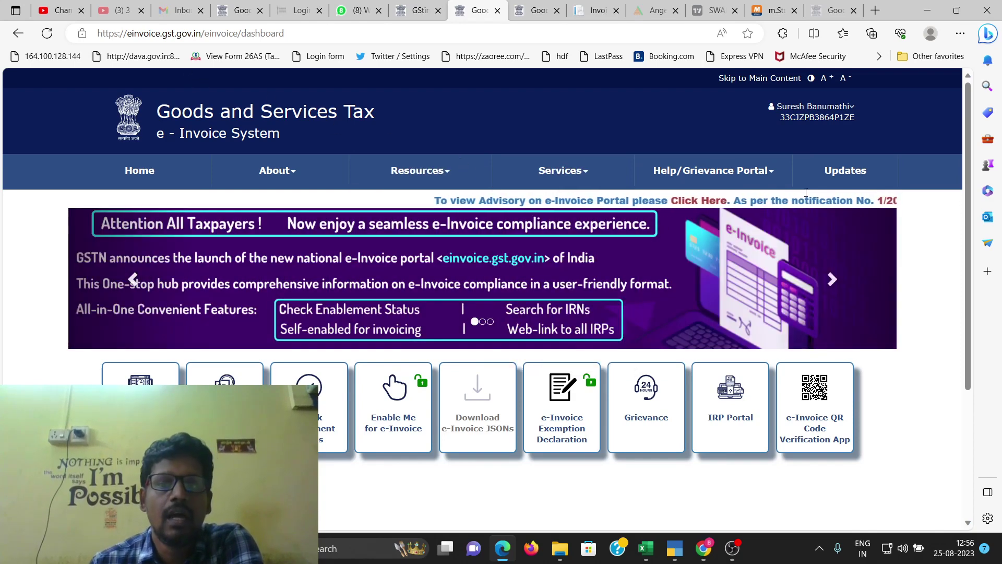
left_click(838, 115)
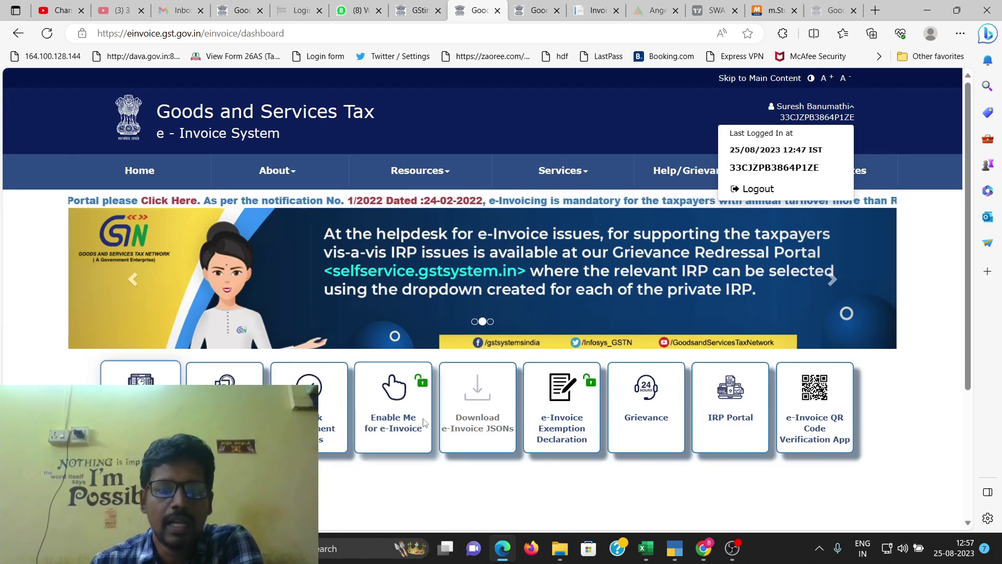
left_click(224, 371)
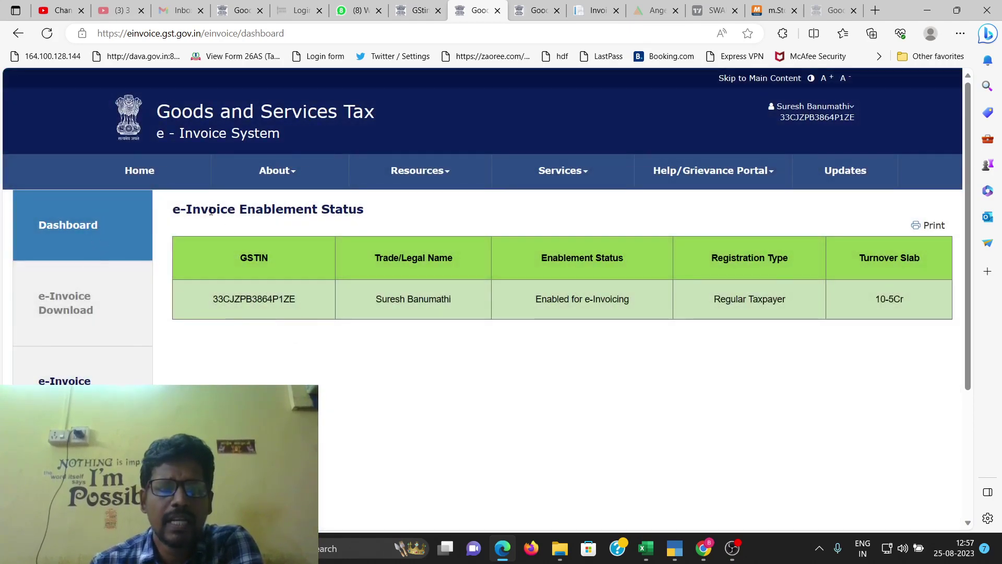
Point out the status table's GSTIN, Trade/Legal Name, Enablement Status, Registration Type and Turnover Slab columns.
left_click_drag(163, 214, 348, 211)
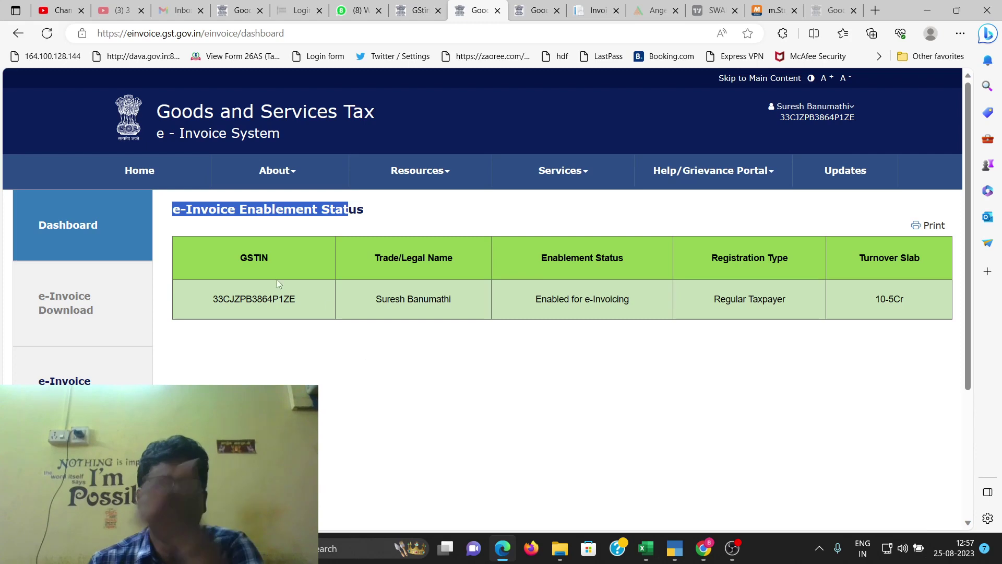
double_click(261, 301)
left_click(261, 325)
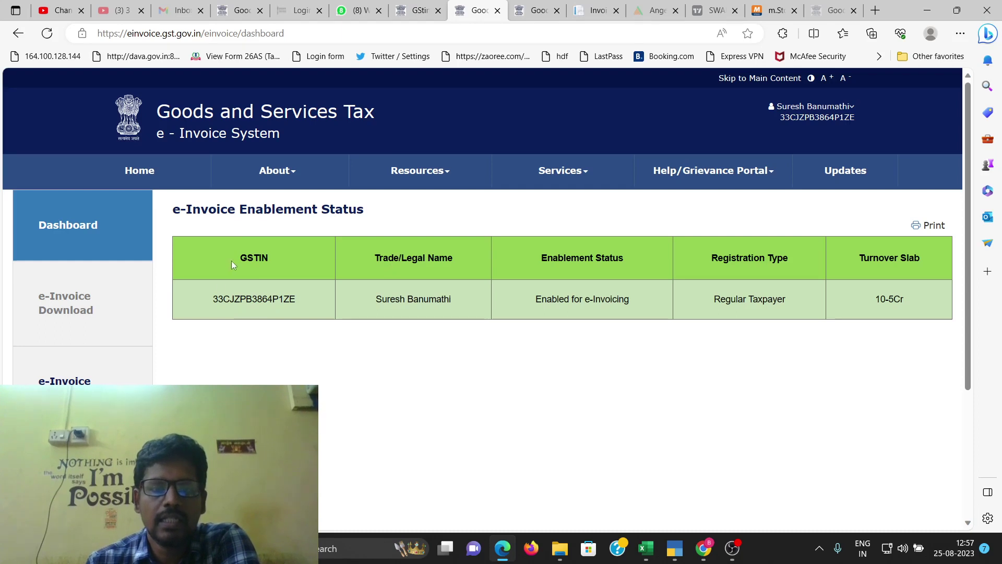
left_click_drag(436, 261, 439, 261)
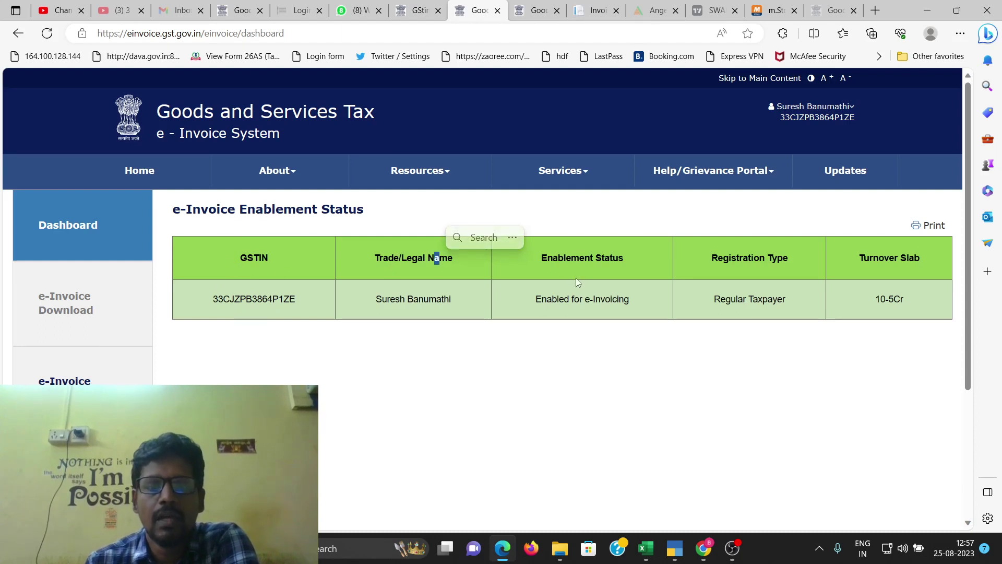
left_click_drag(552, 258, 780, 261)
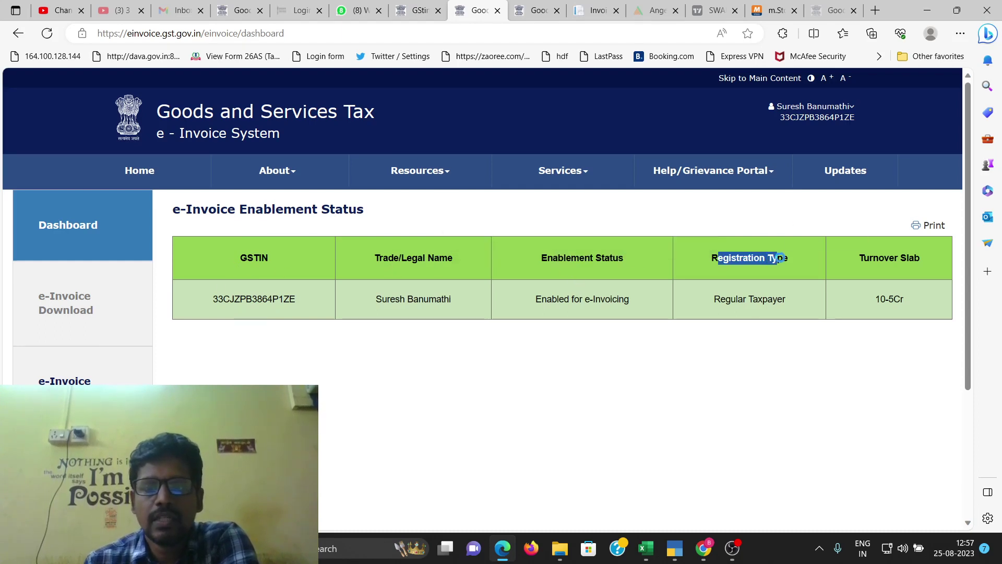
left_click_drag(870, 261, 891, 264)
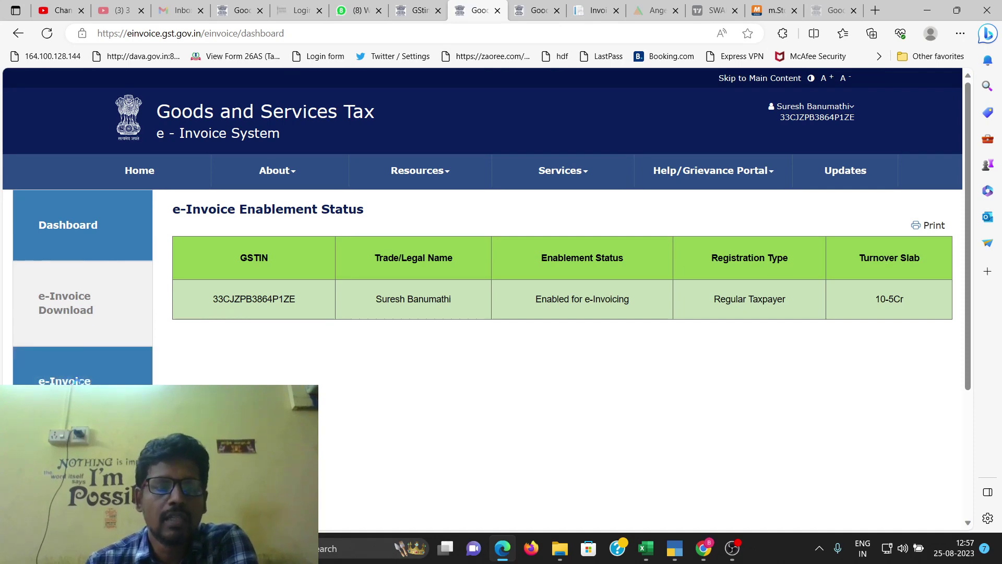
left_click(79, 381)
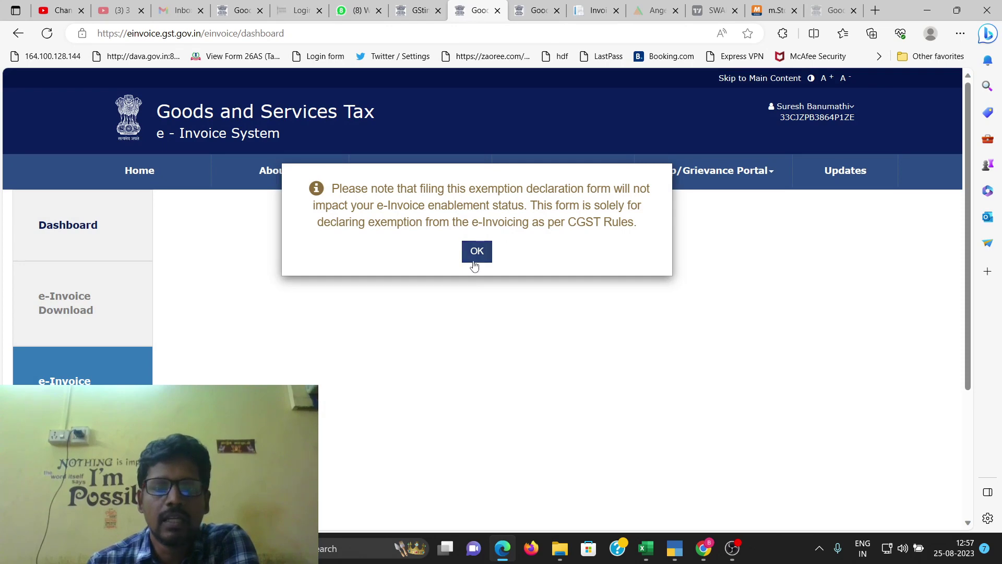
Accept the notice, scroll the Rule 48(4) exemption declaration form, and list its exemption categories.
left_click(477, 253)
scroll(461, 298, "down", 1)
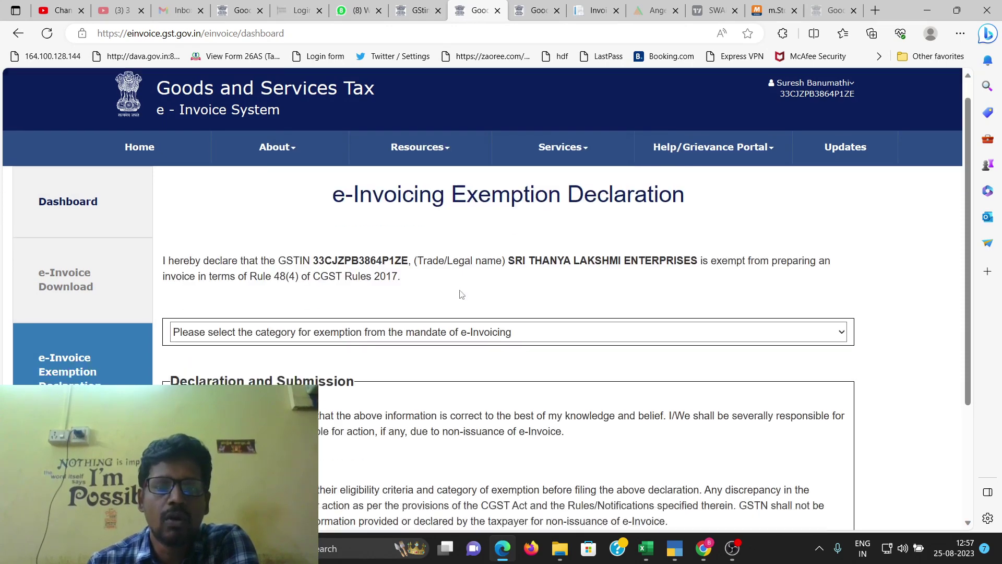
scroll(493, 297, "down", 2)
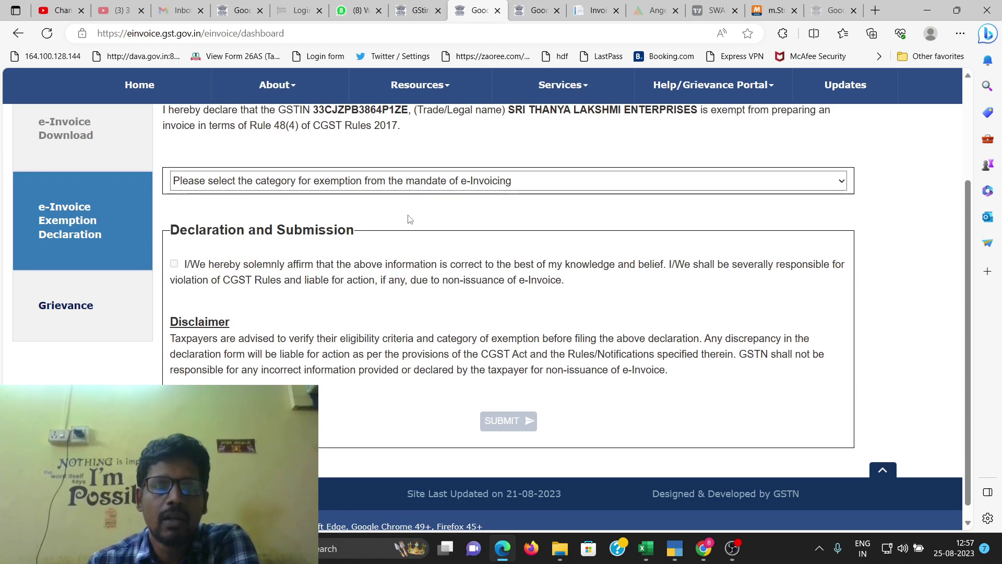
left_click(394, 191)
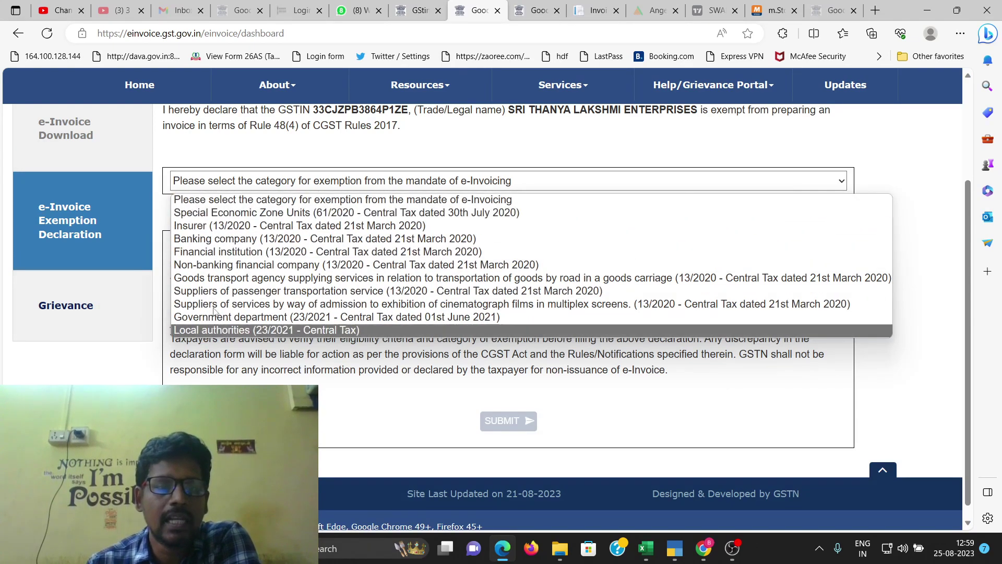
Visit the external GST grievance site, then return to the e-Invoice Exemption Declaration page.
left_click(86, 312)
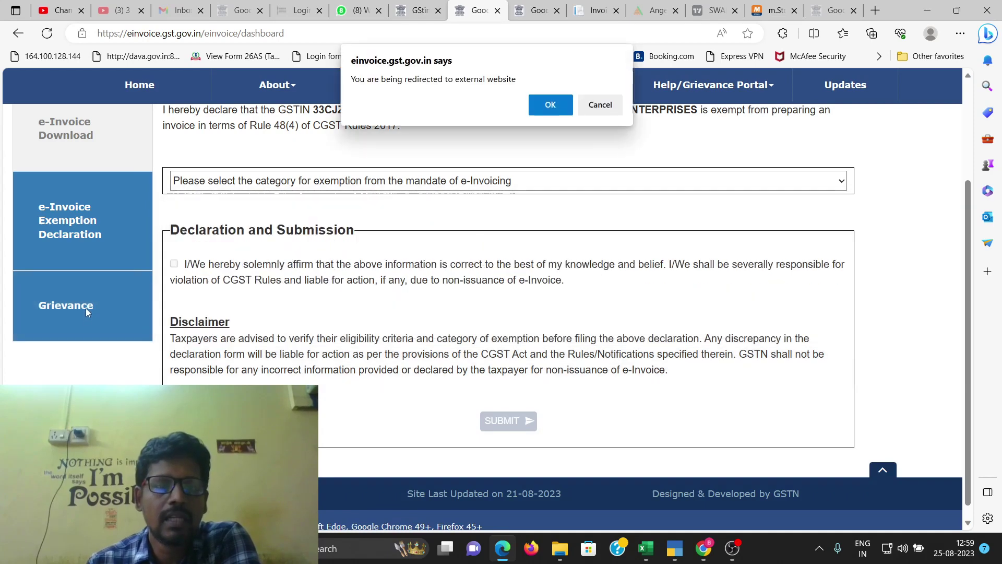
left_click(546, 107)
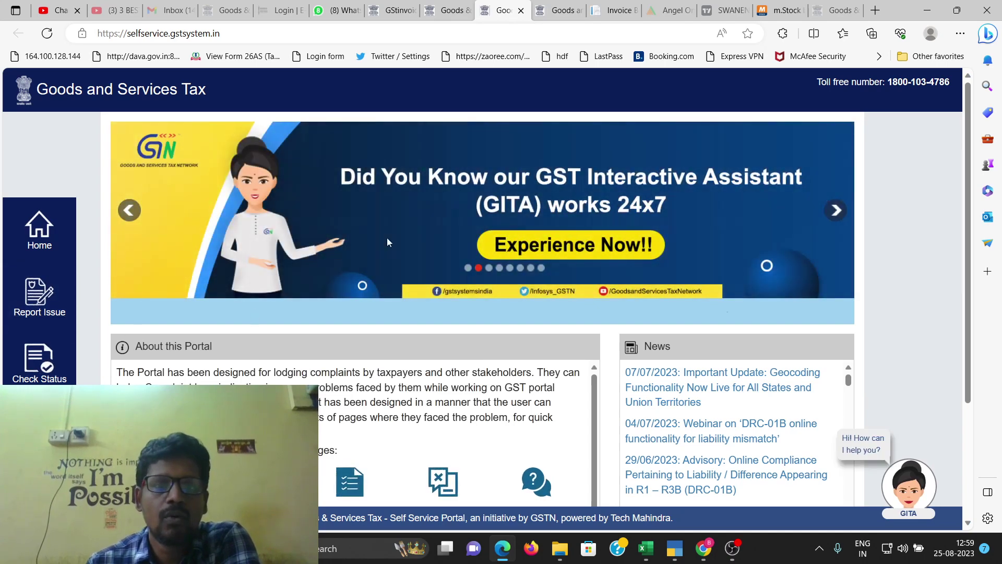
key("ctrl+shift+Tab")
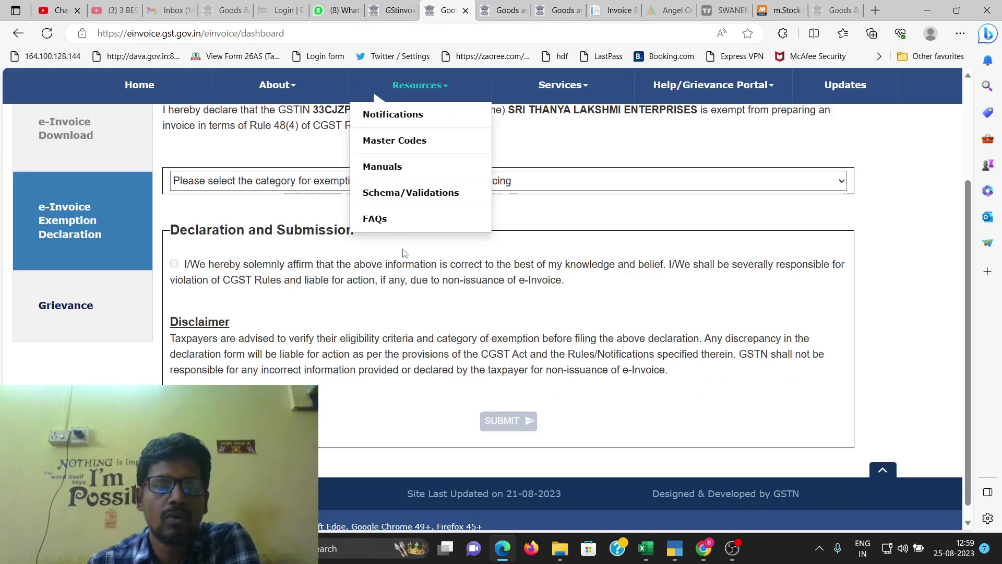
scroll(403, 253, "up", 3)
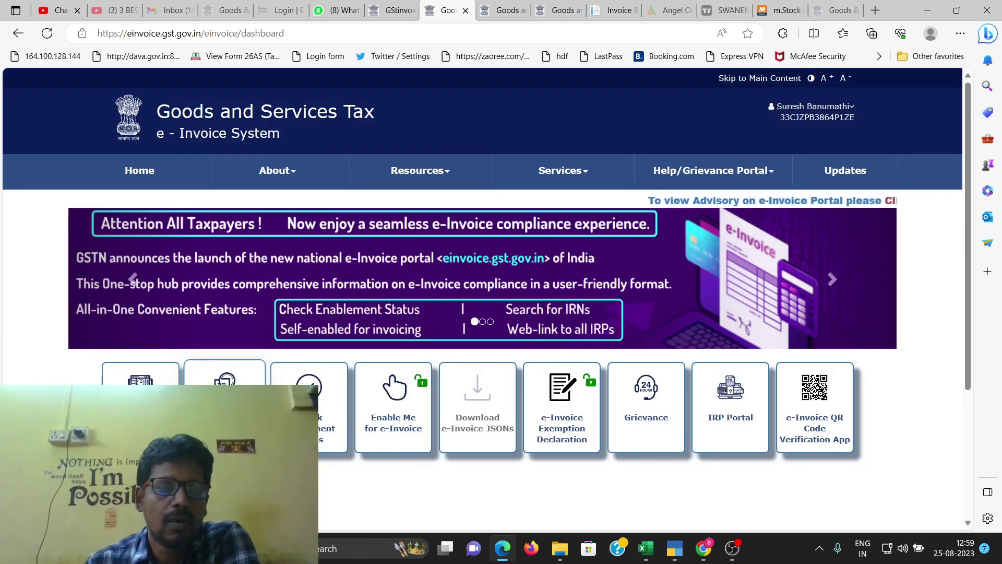
left_click(404, 422)
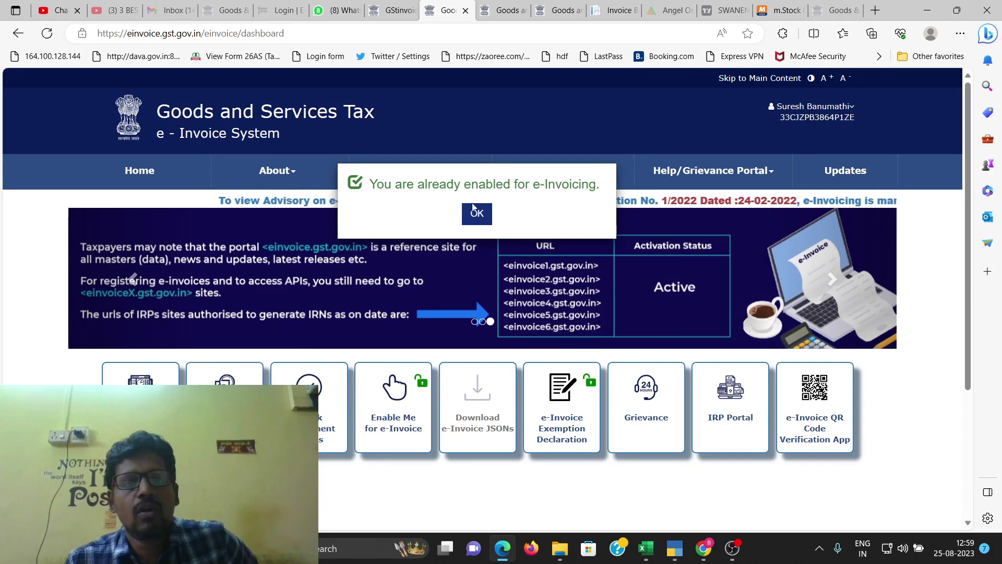
left_click(477, 214)
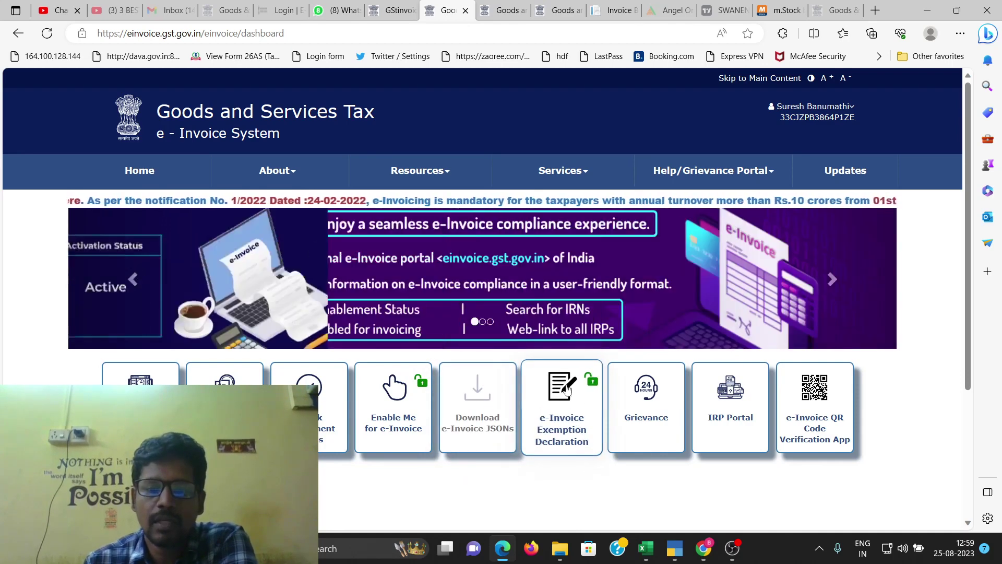
Open NIC IRP1 from the IRP portal list and switch to its e-Invoice 1 Portal dashboard.
left_click(718, 407)
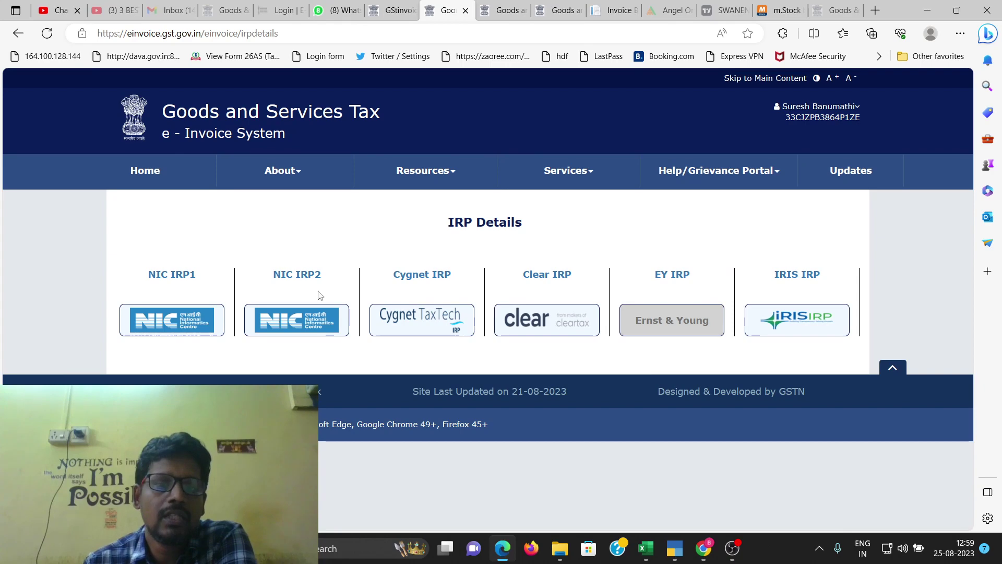
left_click(179, 282)
left_click(600, 101)
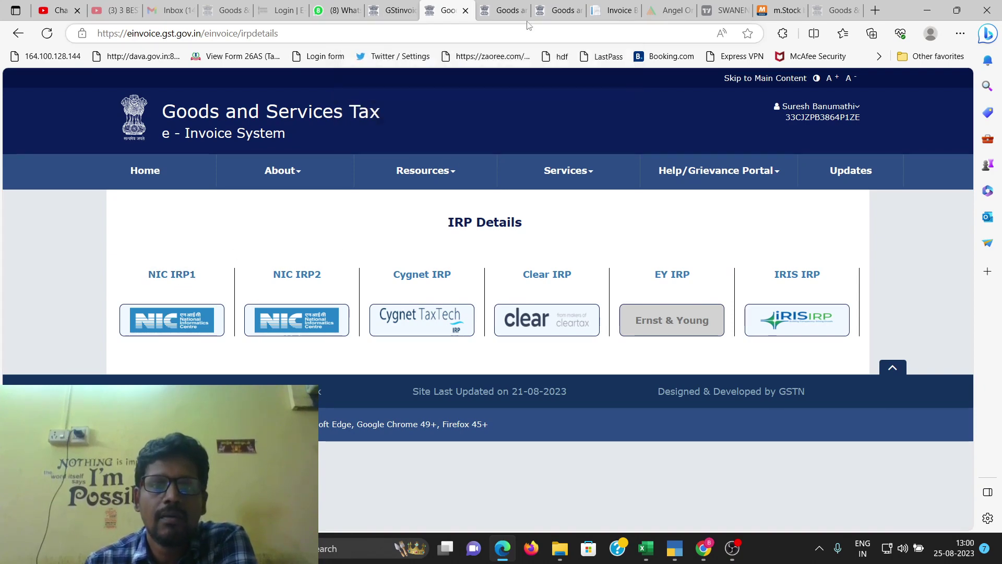
left_click(519, 11)
left_click(558, 12)
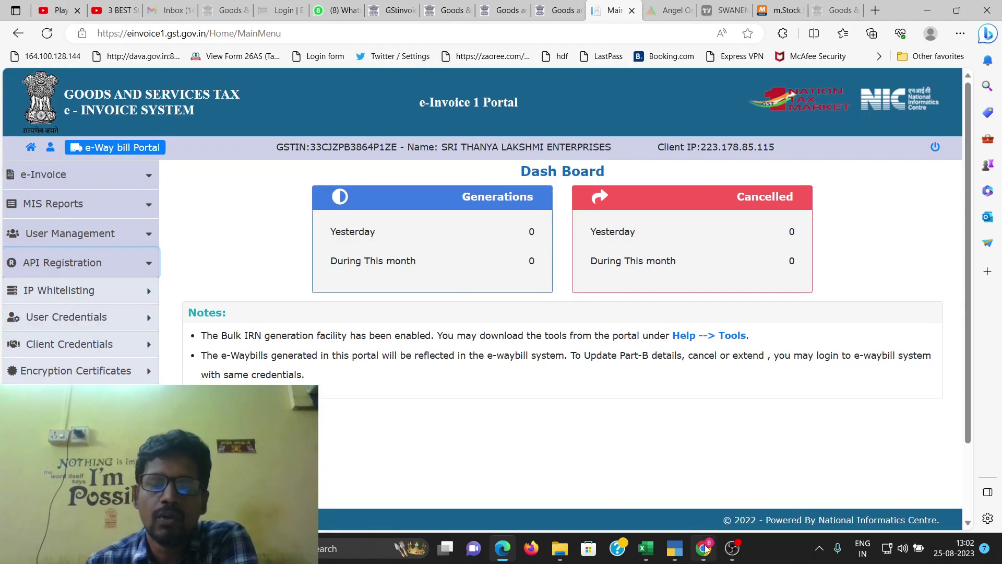
left_click(703, 548)
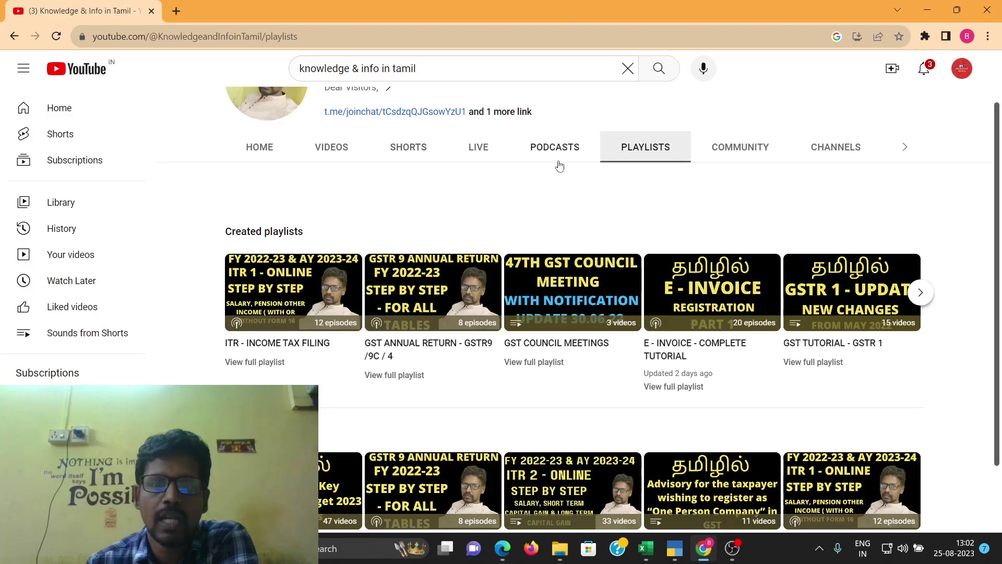
Play the E - INVOICE - COMPLETE TUTORIAL playlist briefly, then close the video and return to the portal.
scroll(338, 388, "down", 1)
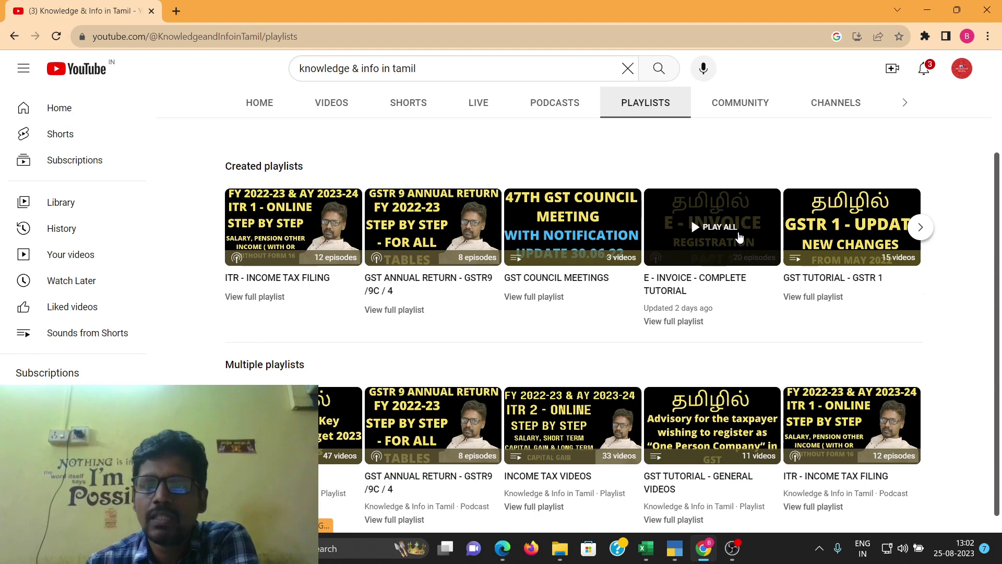
left_click(737, 233)
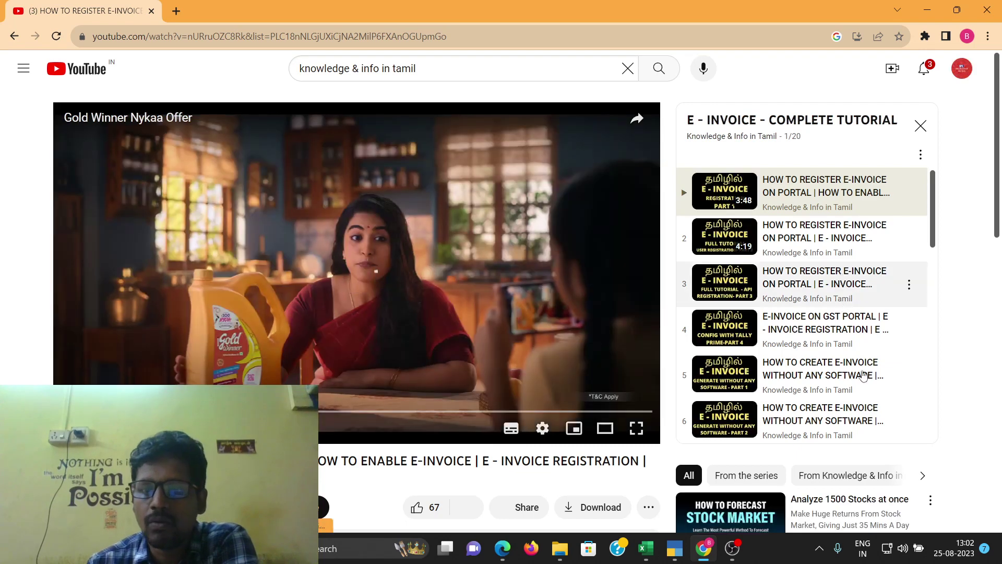
scroll(840, 263, "down", 4)
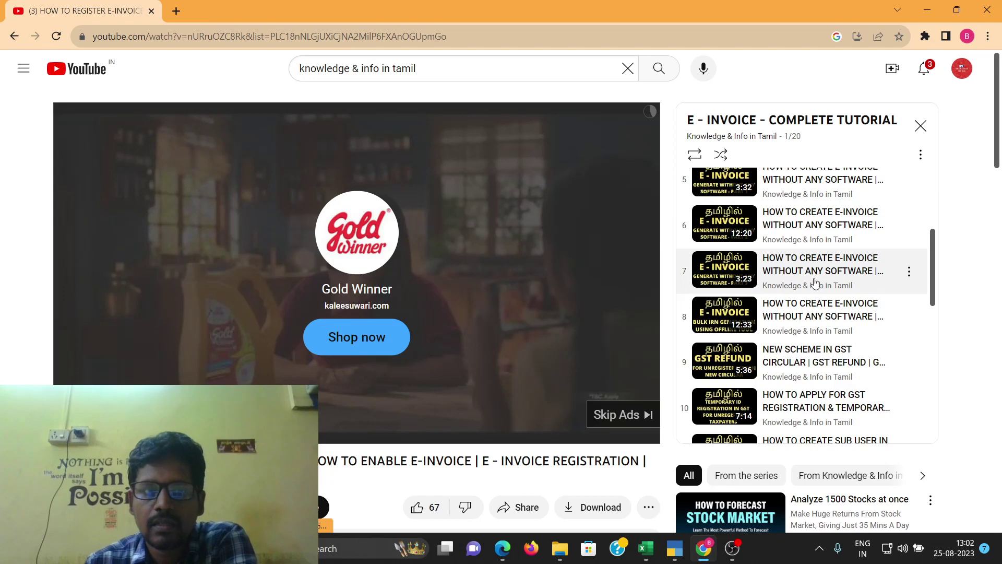
left_click(14, 36)
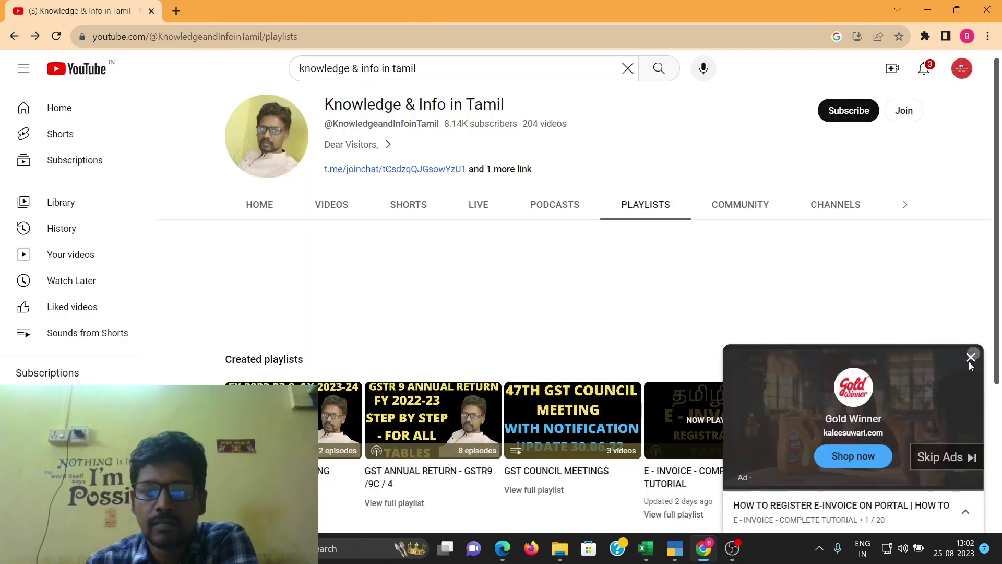
left_click(970, 358)
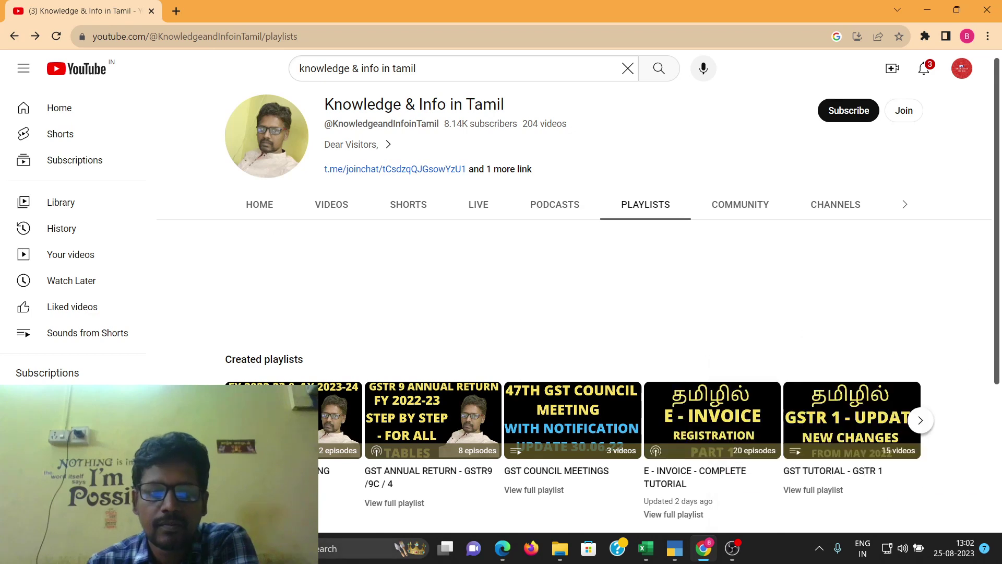
left_click(502, 548)
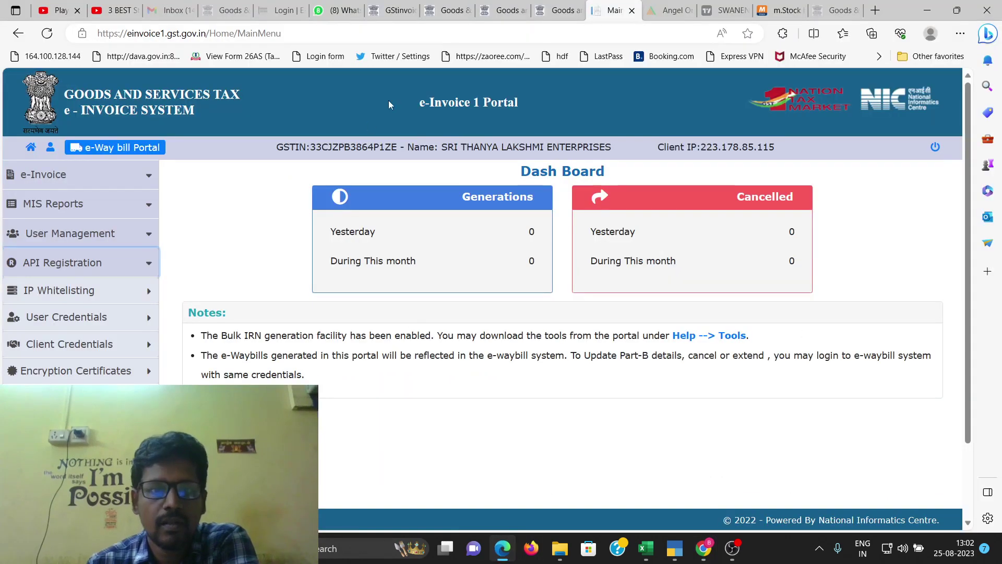
Open the IRP portal list from the GST e-Invoice page and glance at the e-Invoice 1 dashboard.
left_click(396, 10)
left_click(446, 10)
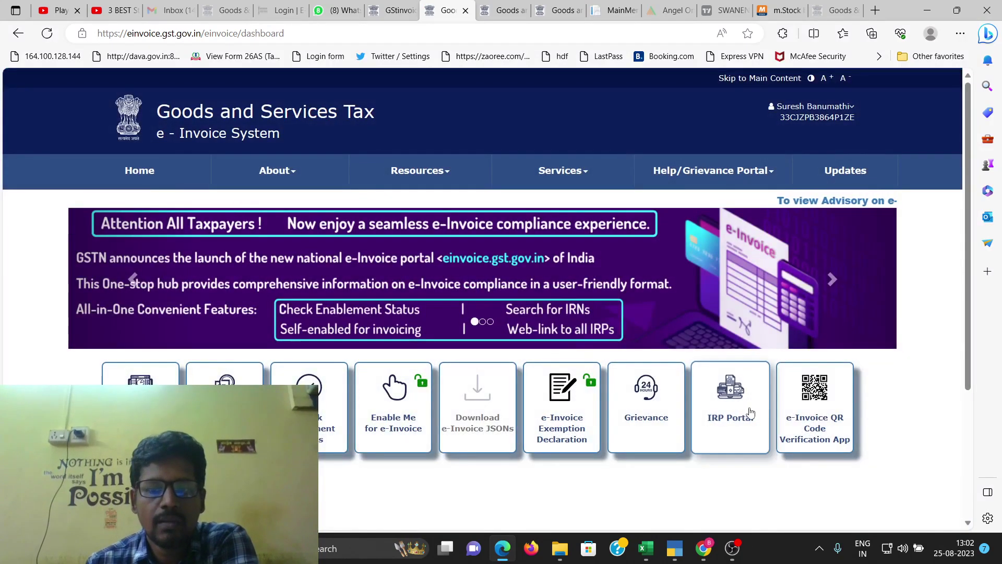
left_click(750, 414)
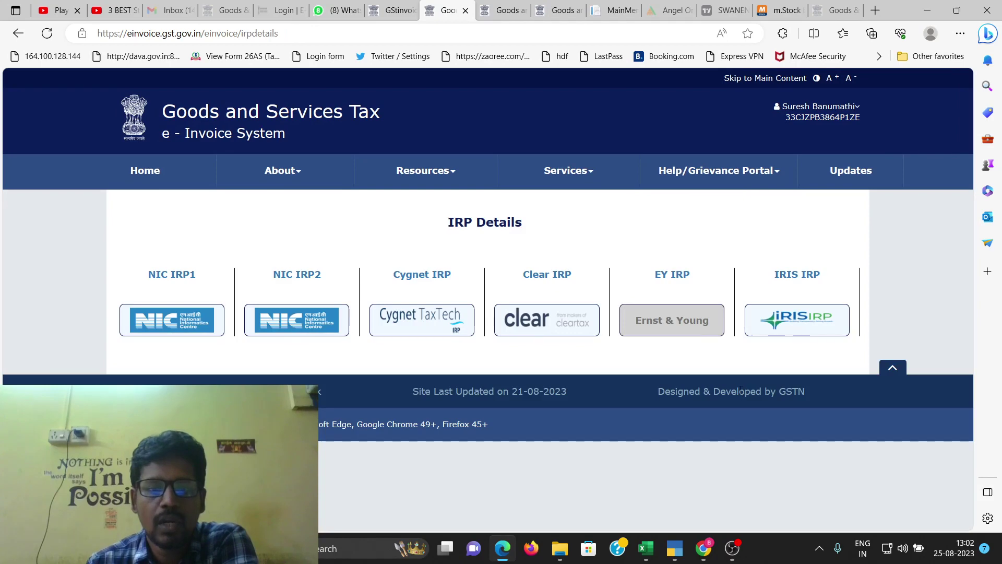
left_click(548, 311)
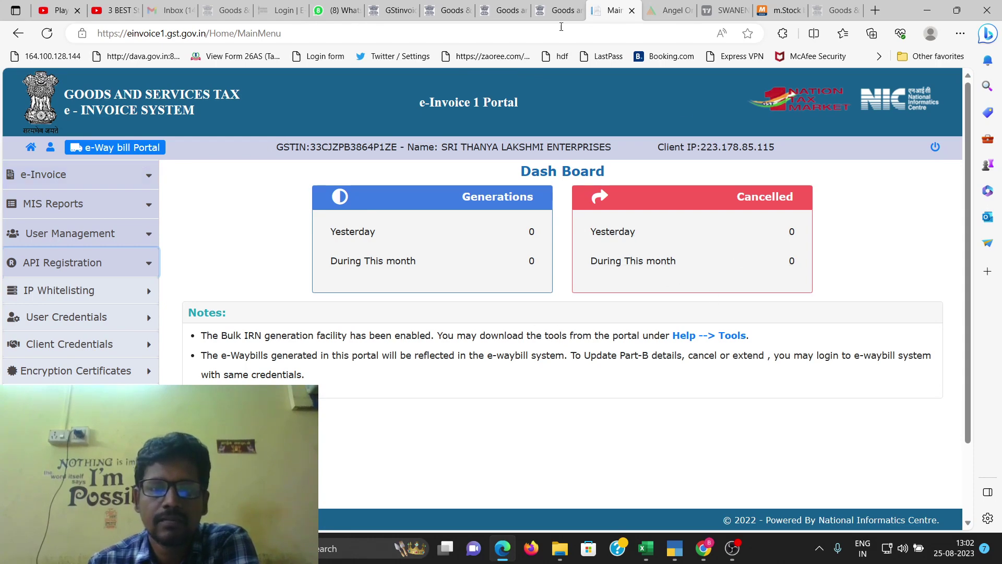
left_click(448, 8)
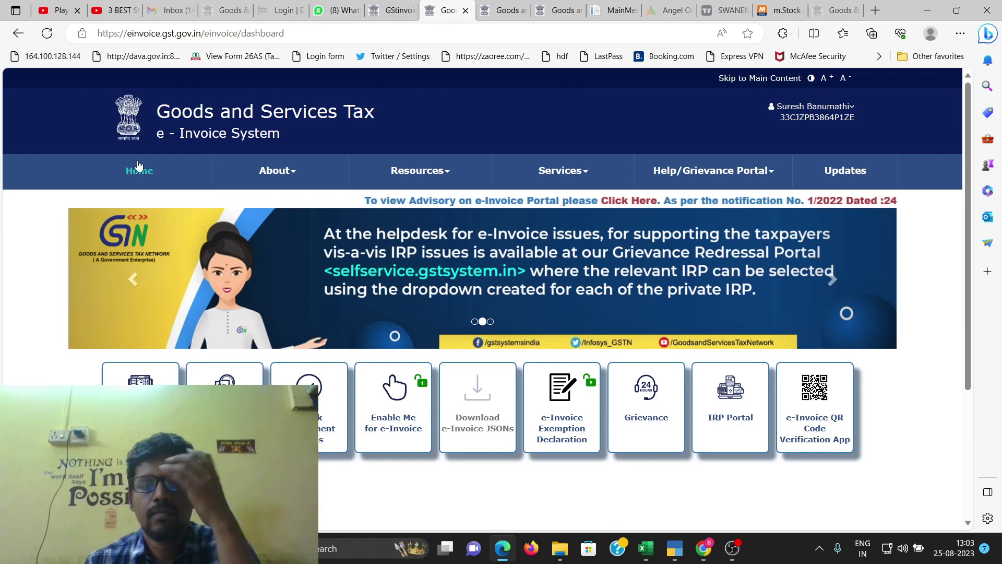
Reopen the NIC e-Invoice 1 dashboard and expand then collapse its Bulk Upload, Cancel and Print actions.
left_click(715, 381)
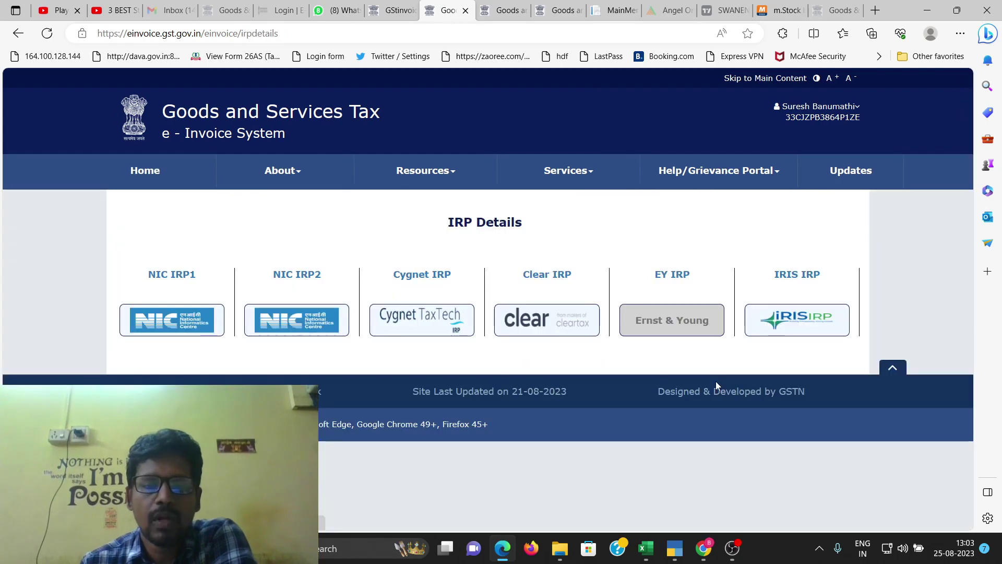
left_click(318, 275)
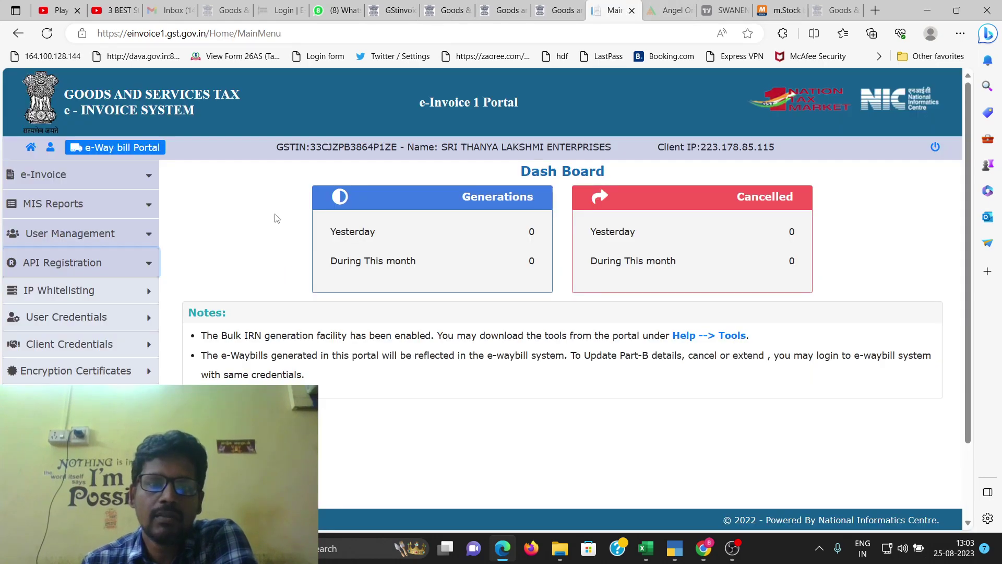
left_click(63, 181)
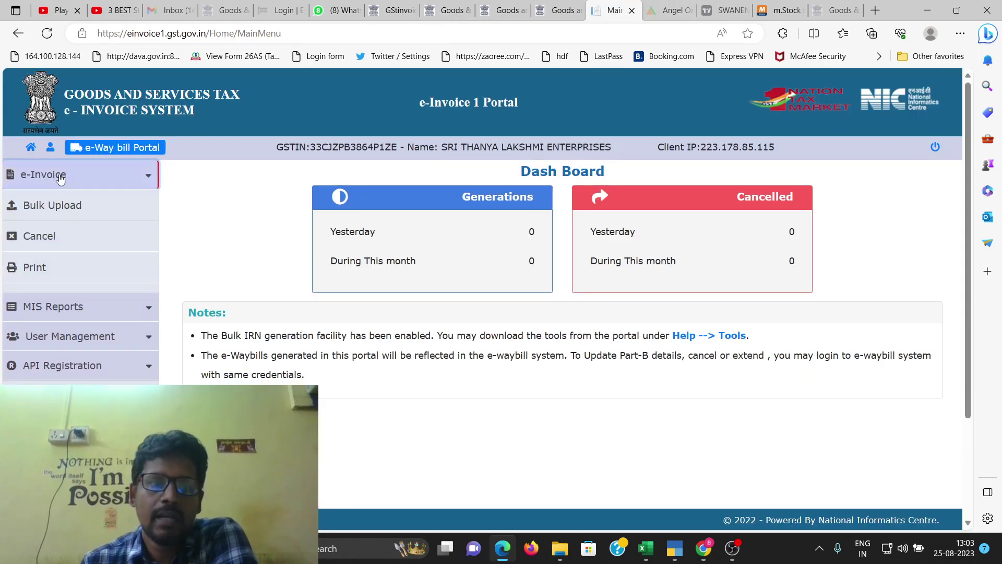
left_click(61, 179)
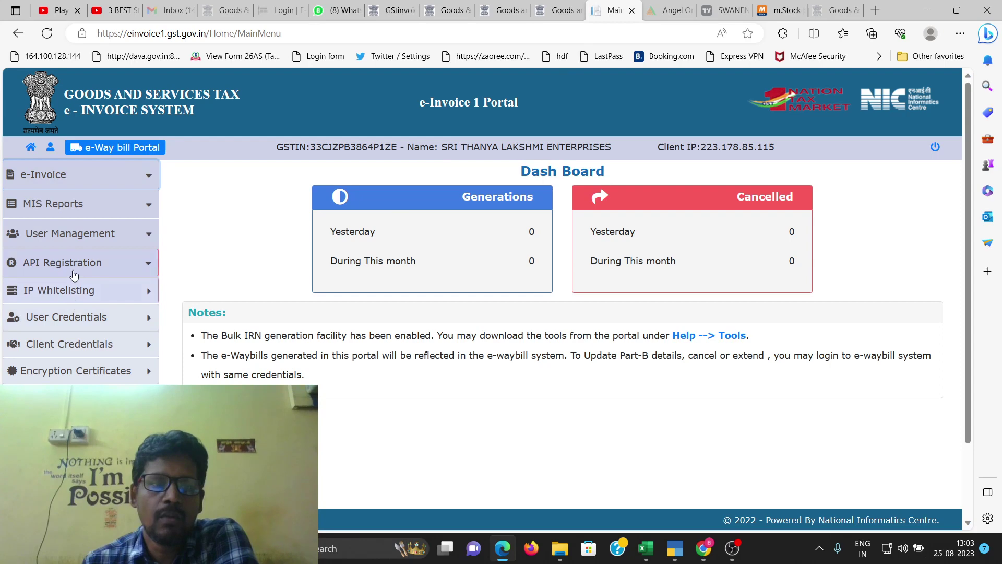
left_click(704, 548)
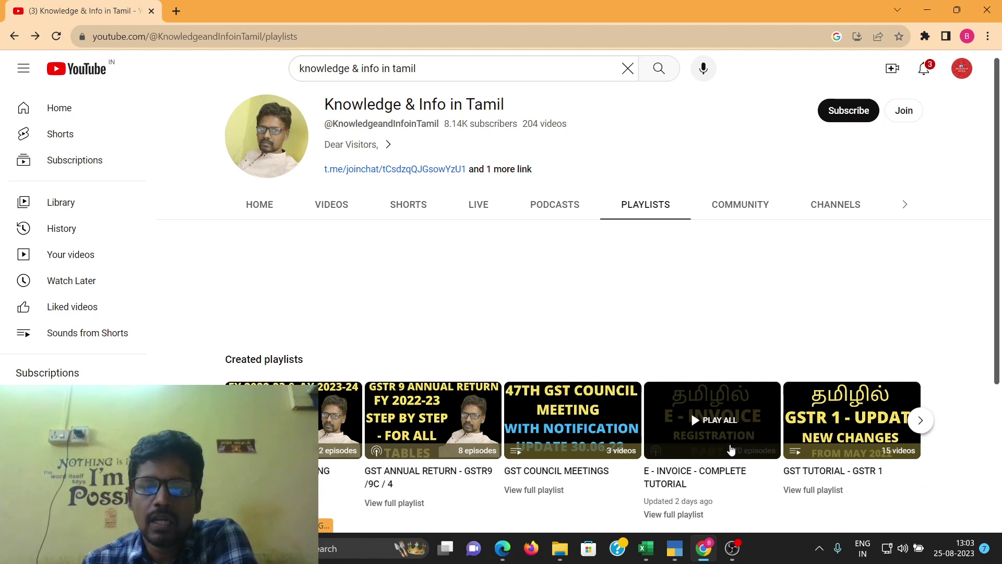
Scroll past the 20-episode E - INVOICE - COMPLETE TUTORIAL playlist, then return to the portal window.
scroll(730, 449, "down", 1)
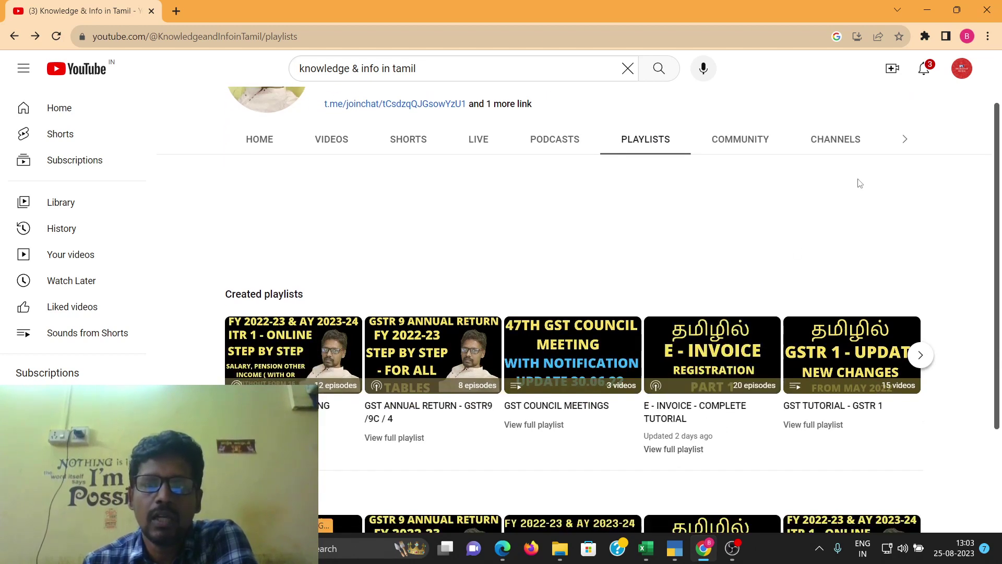
left_click(511, 547)
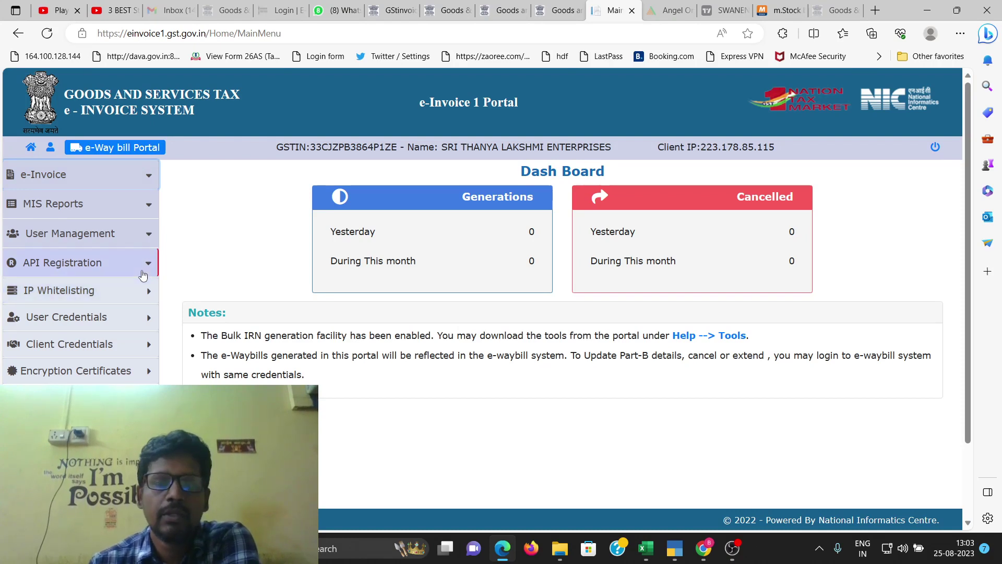
Return to the home dashboard and show the About menu's Overview, Background and IRP Details pages.
left_click(449, 7)
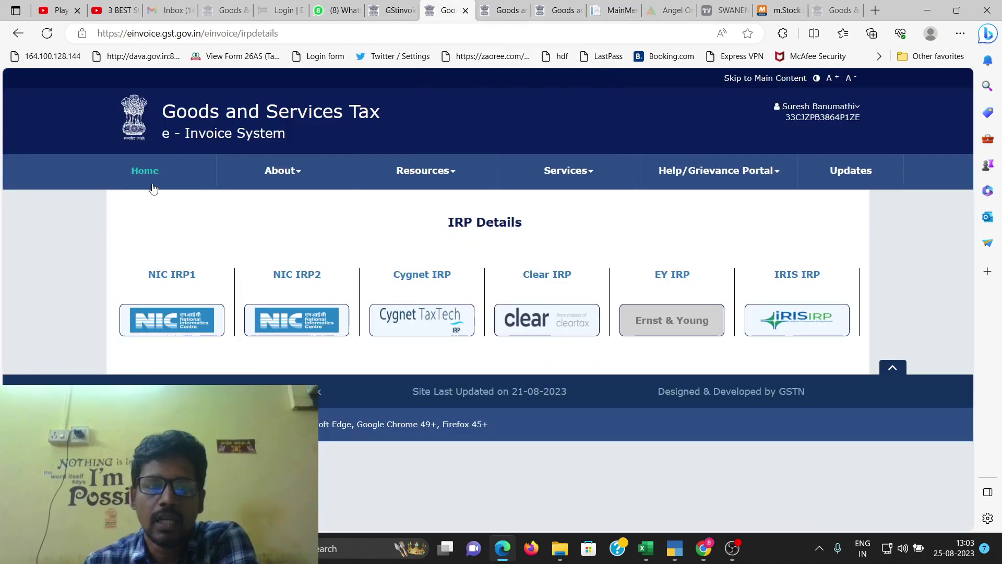
left_click(149, 172)
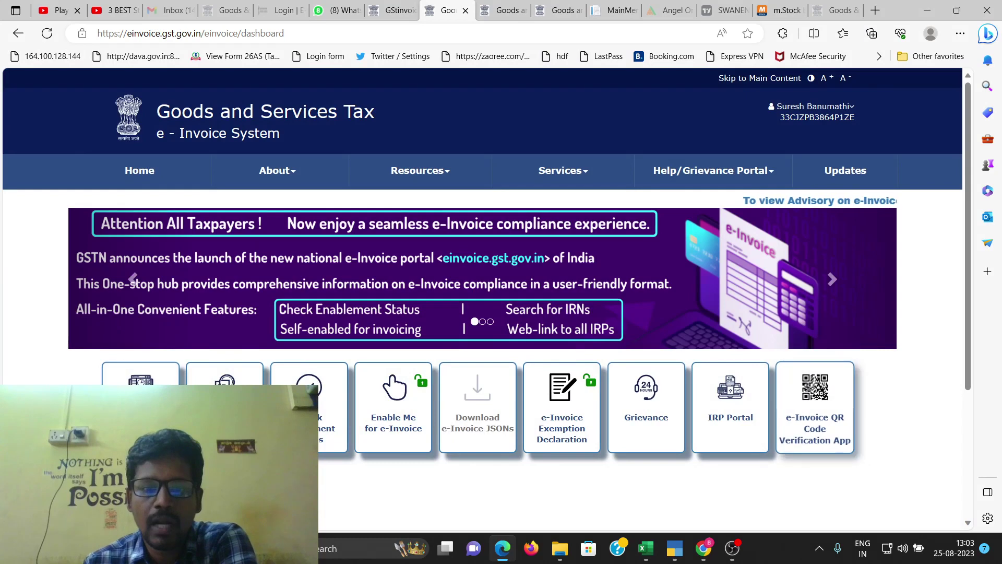
left_click(276, 170)
left_click(181, 203)
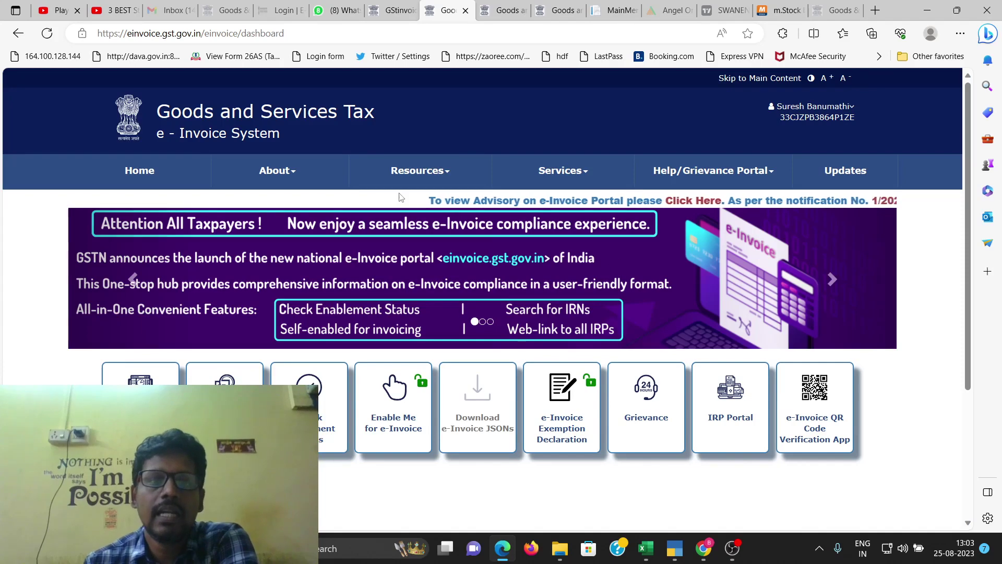
mouse_move(328, 172)
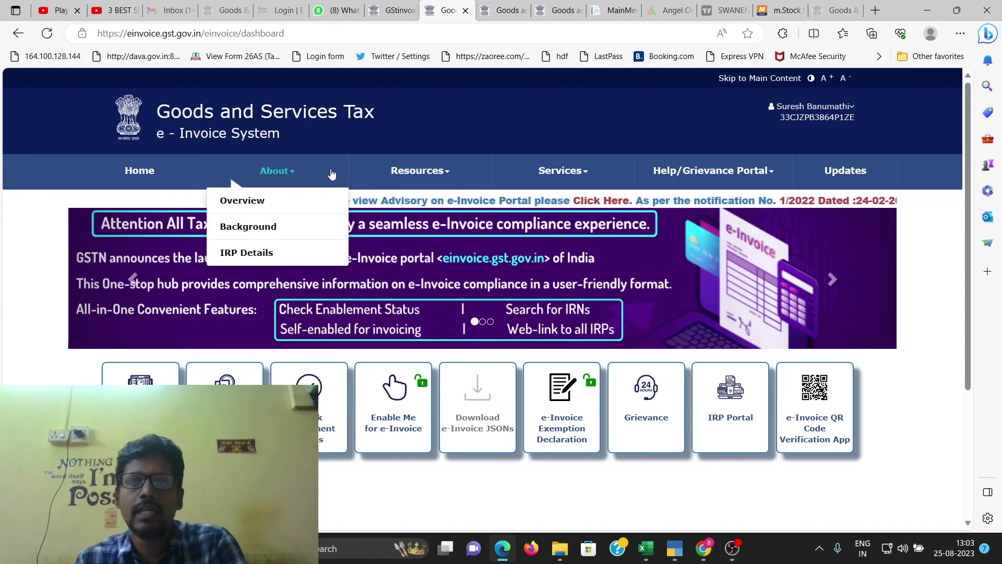